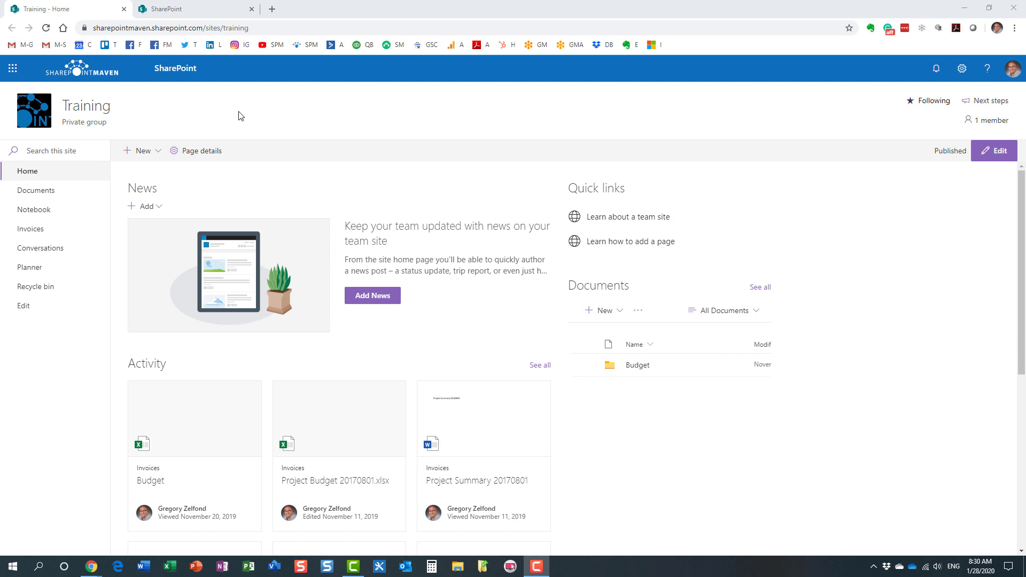
Step: Switch from the Training site to the SharePoint start page tab
left_click(171, 9)
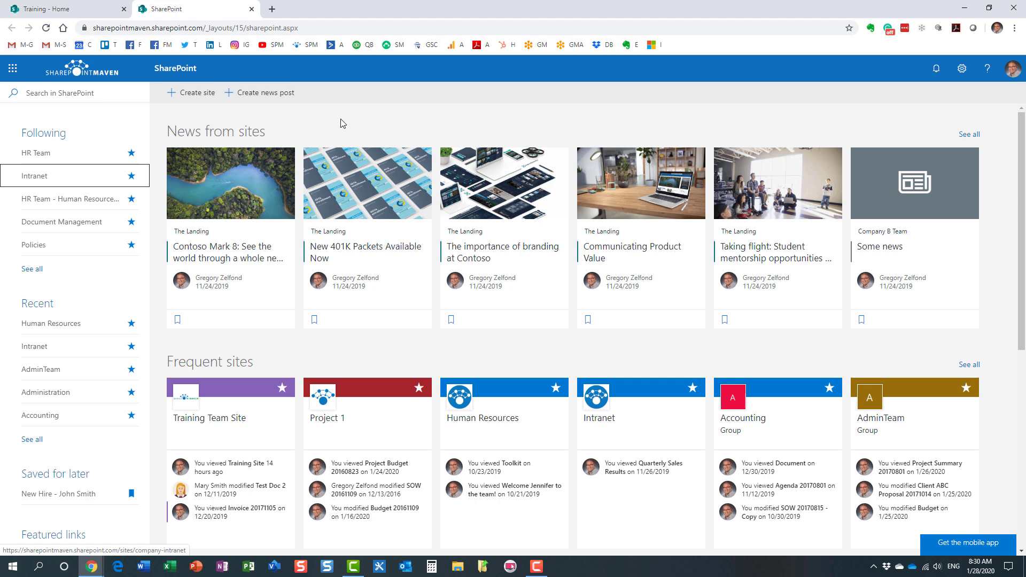
Step: Choose '+ Create site' on the SharePoint start page
left_click(199, 99)
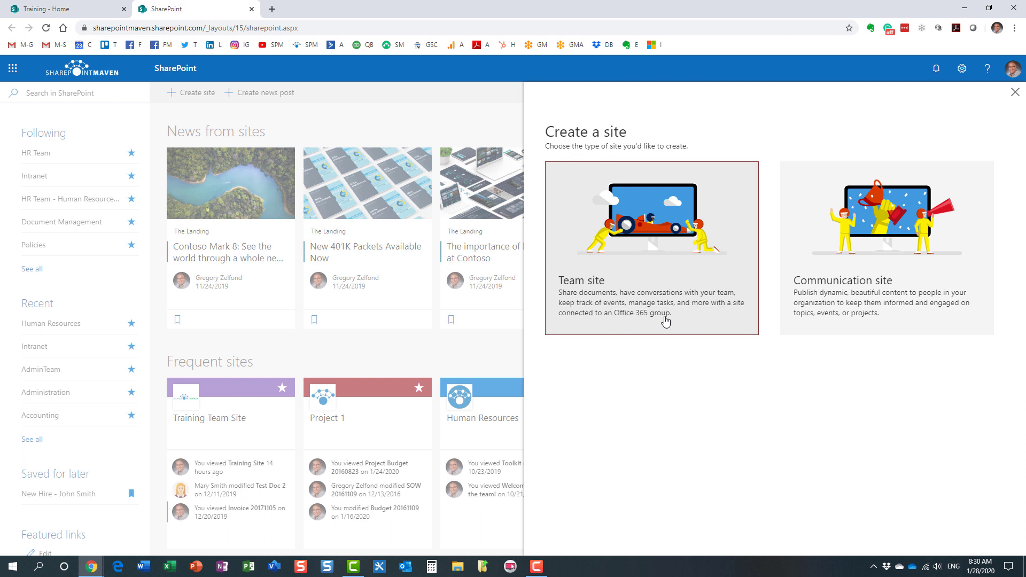
Step: Start a team site named 'Test Name' and bring up its privacy options
left_click(644, 282)
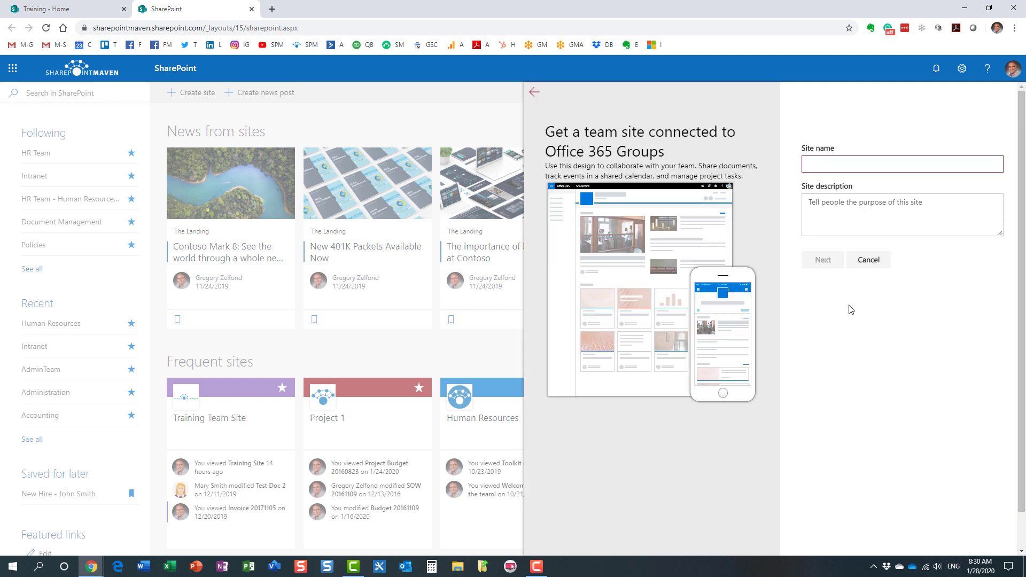
type("Test Nam")
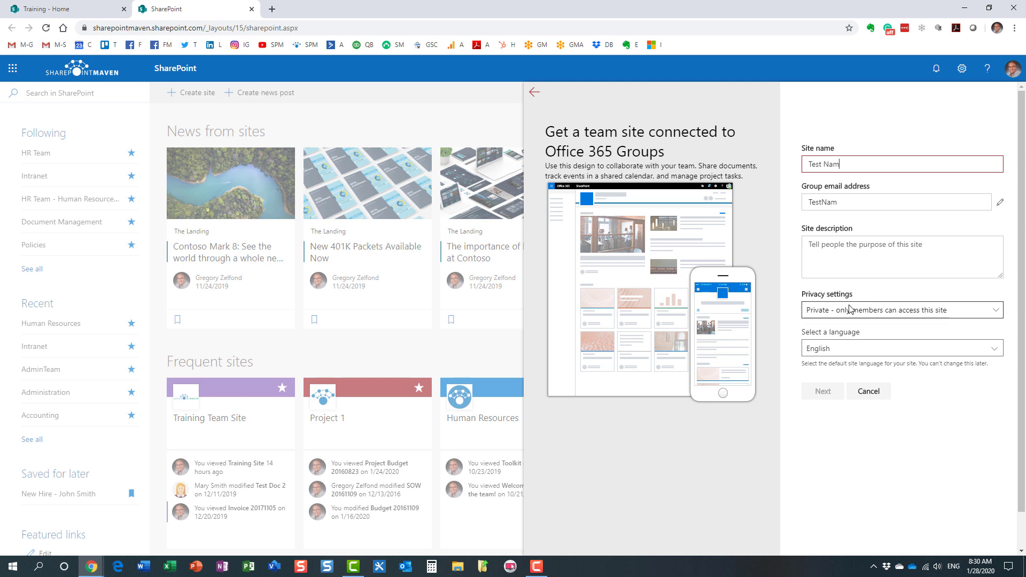
type("e")
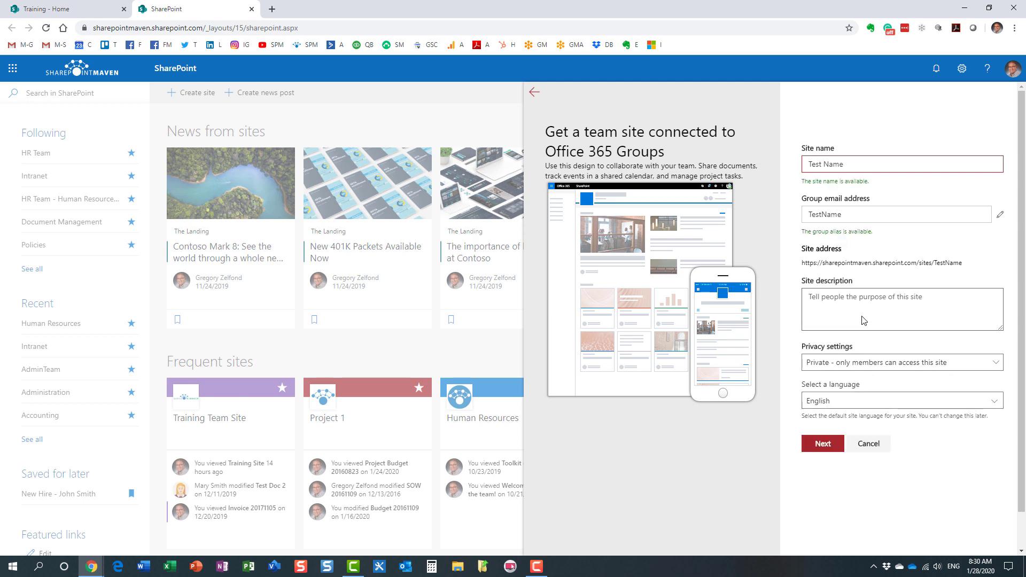
left_click(995, 366)
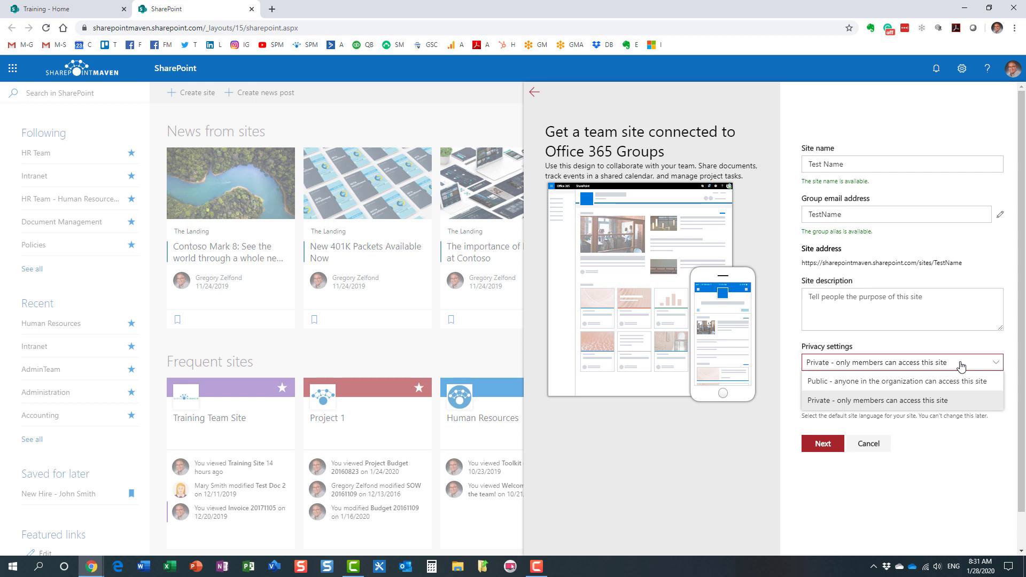
left_click(961, 365)
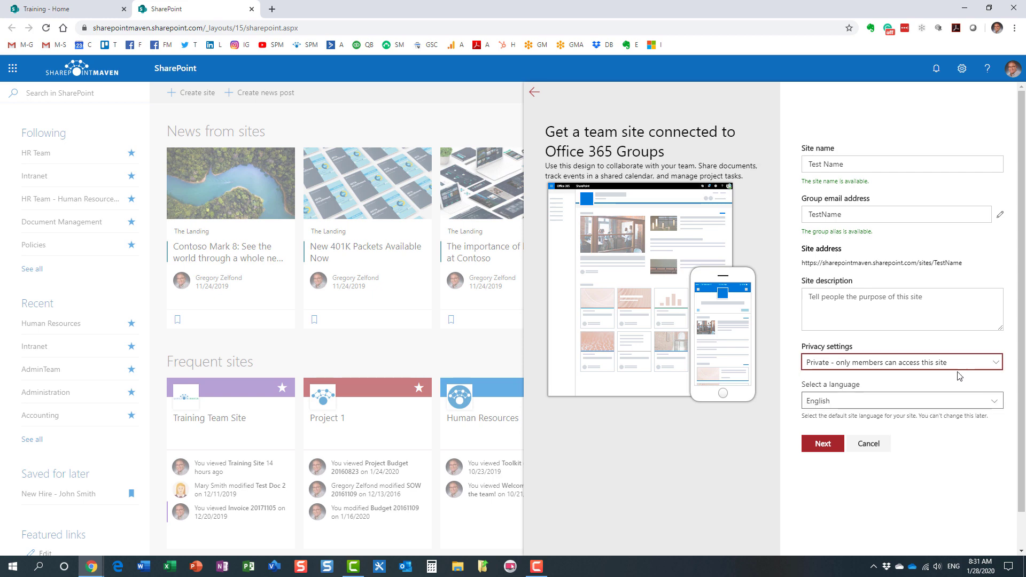
left_click(977, 363)
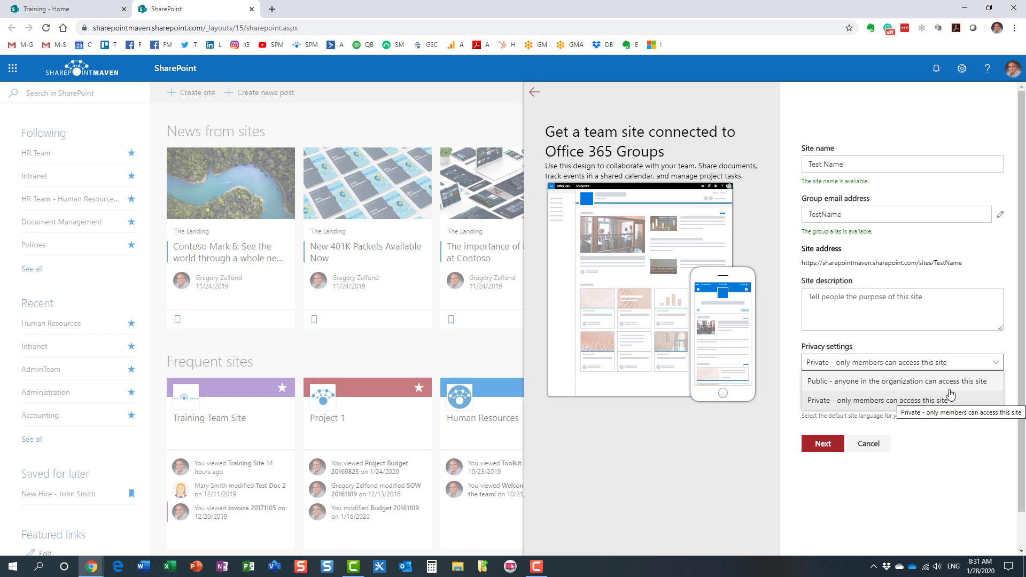
left_click(949, 388)
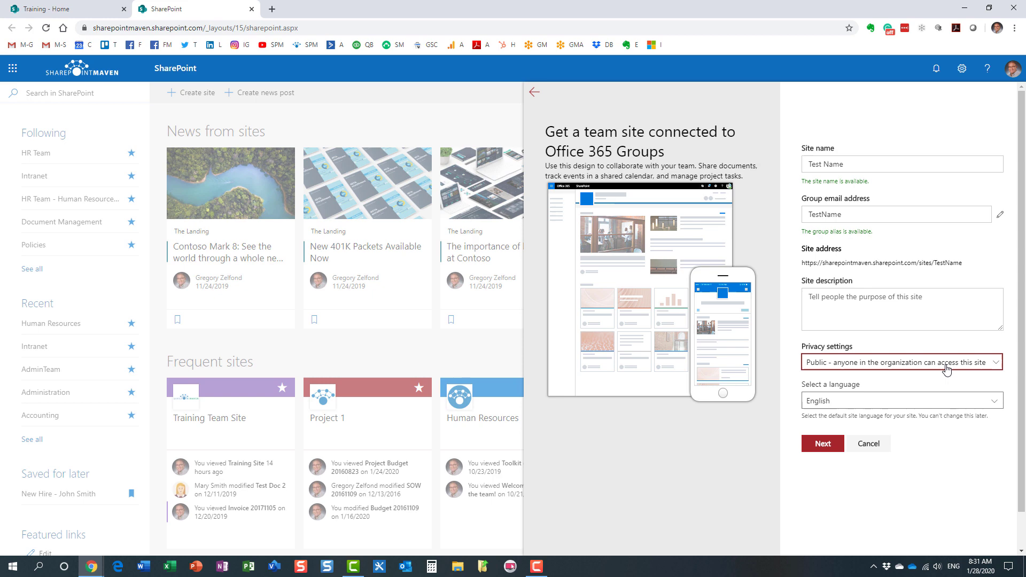
left_click(940, 363)
left_click(932, 400)
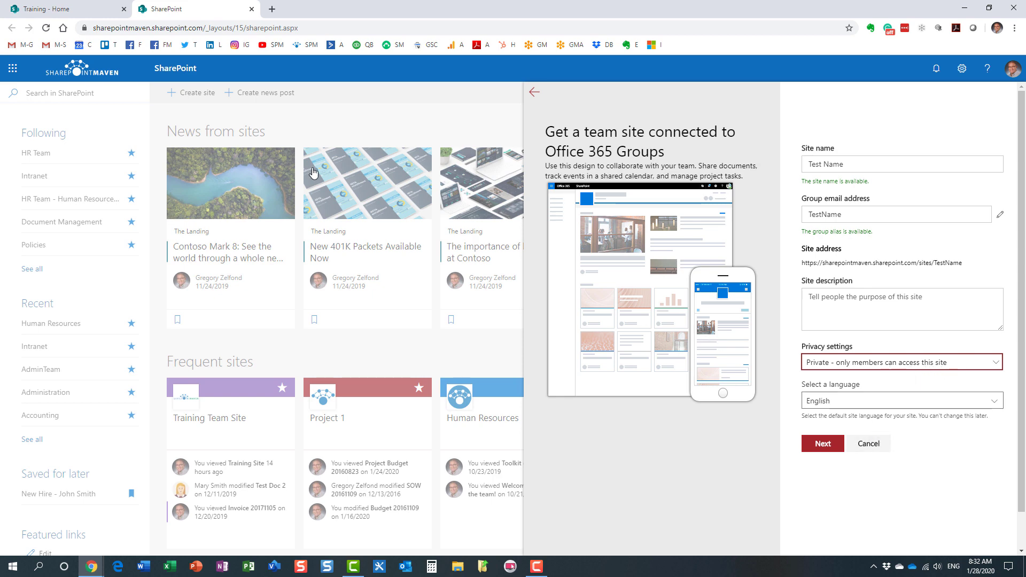
Step: Cancel the 'Test Name' site creation and go back to the Training - Home tab
left_click(876, 451)
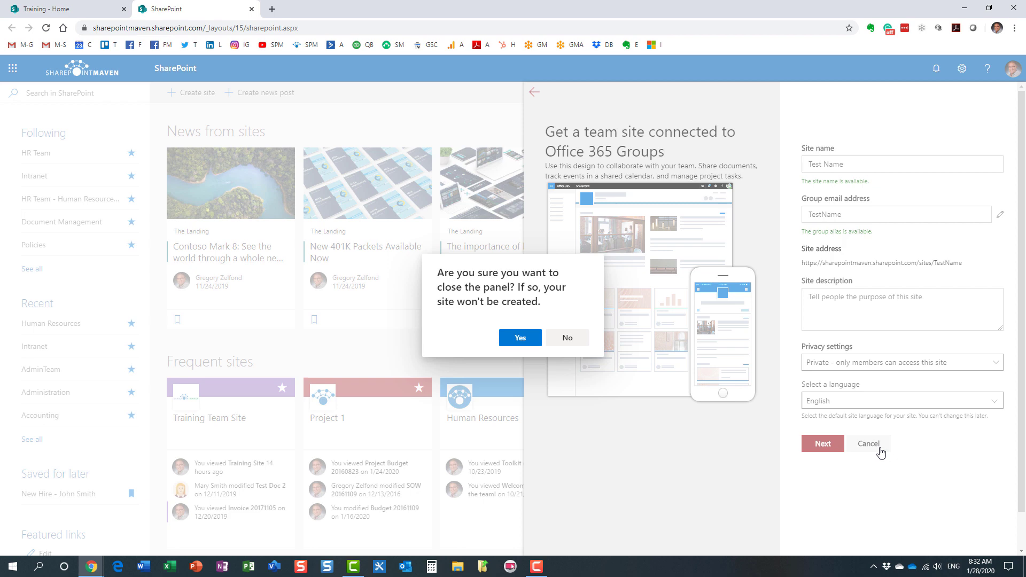
left_click(538, 347)
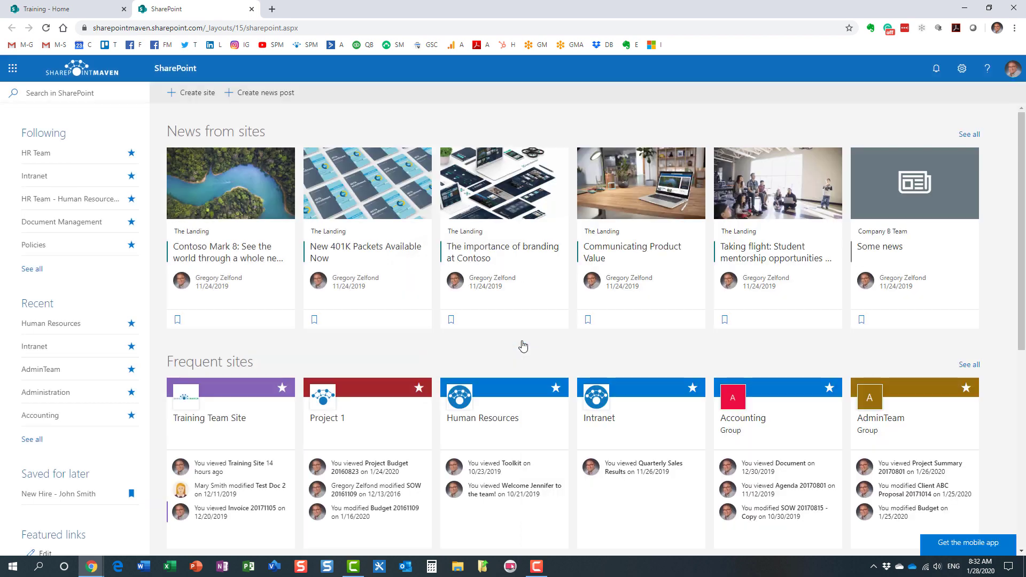
left_click(82, 13)
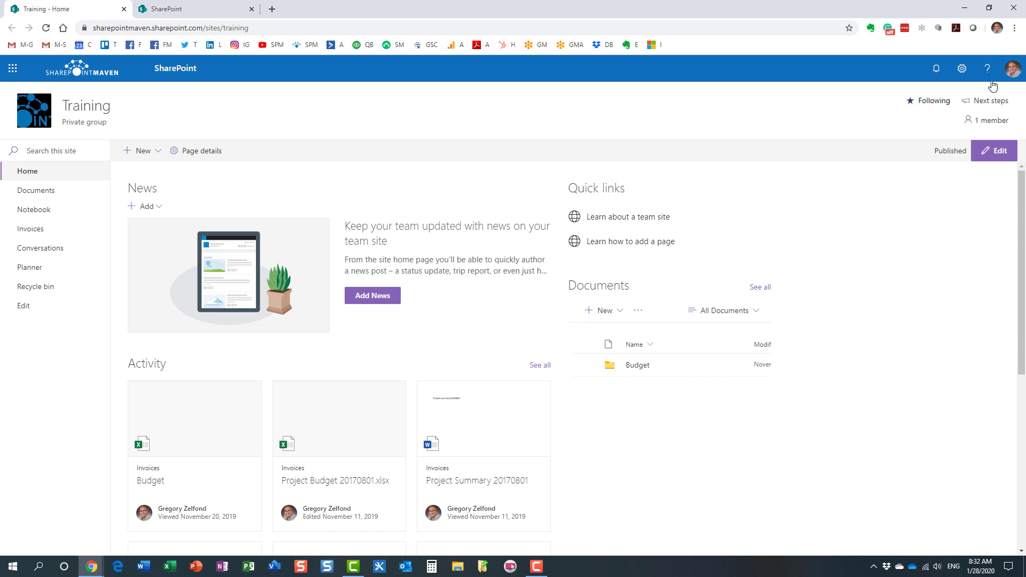
left_click(962, 68)
left_click(902, 193)
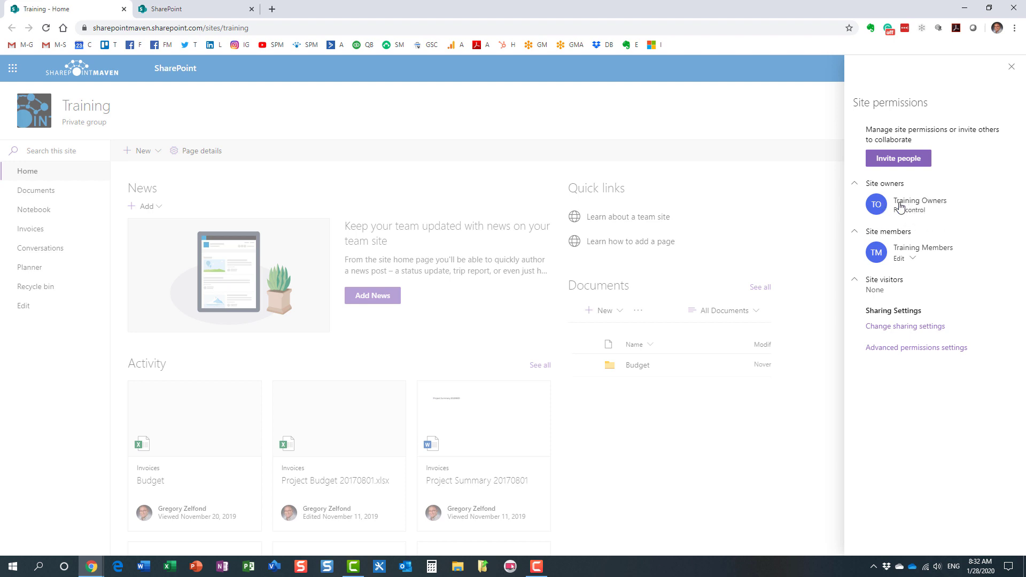
left_click(1012, 68)
left_click(1013, 102)
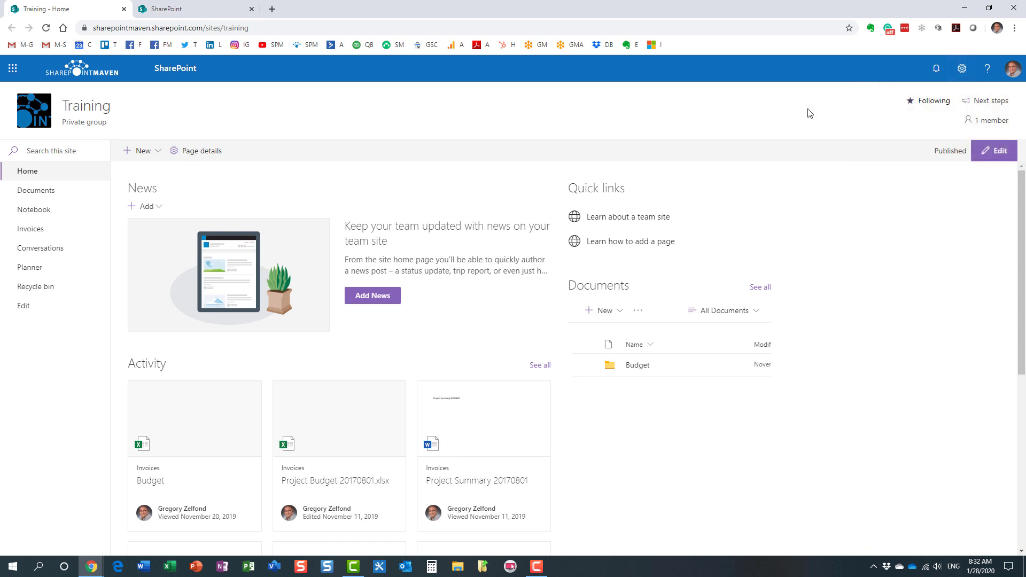
Step: Change the Training site's privacy to Public in Site information and save
left_click(960, 69)
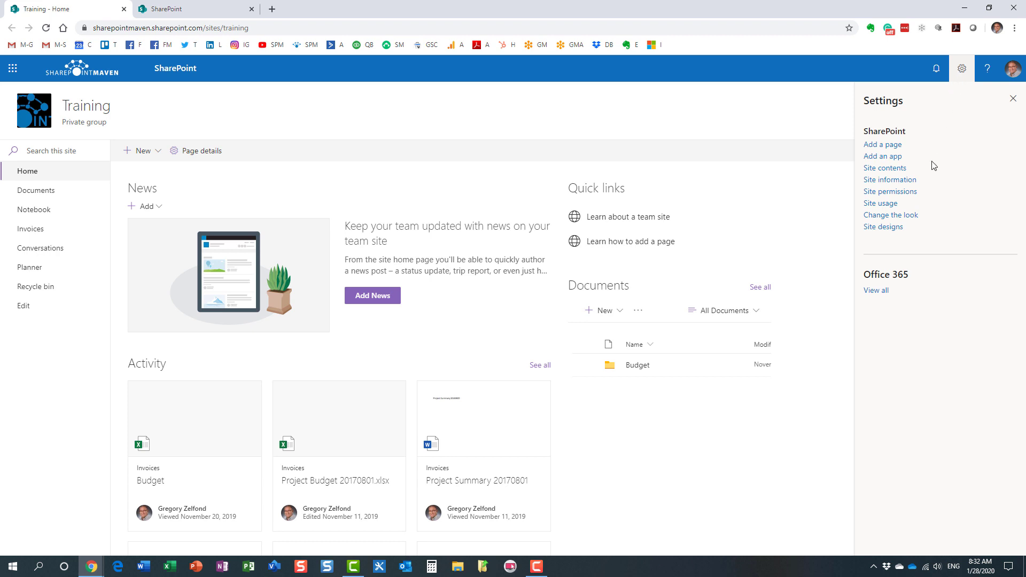
left_click(909, 182)
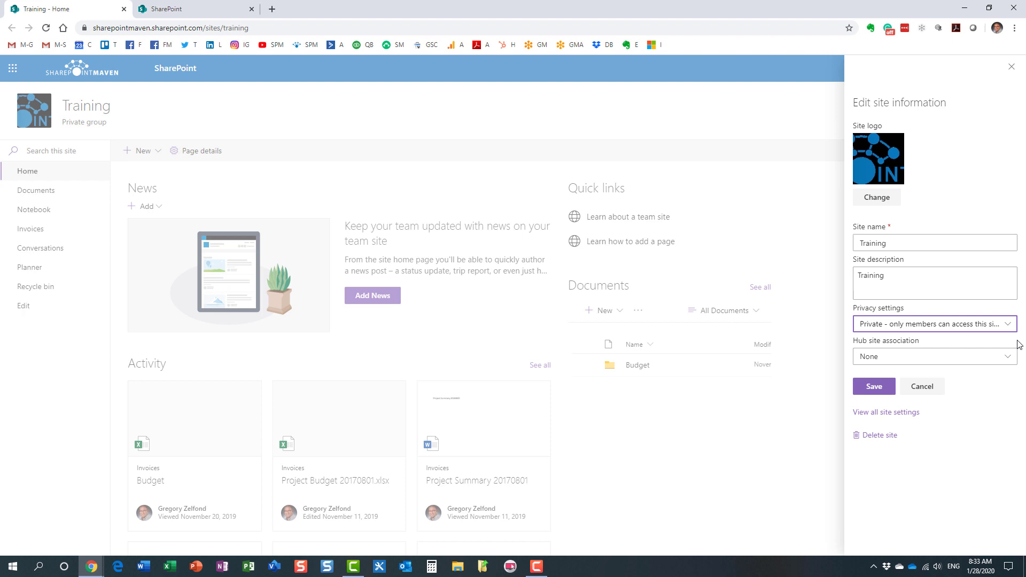
left_click(982, 330)
left_click(908, 358)
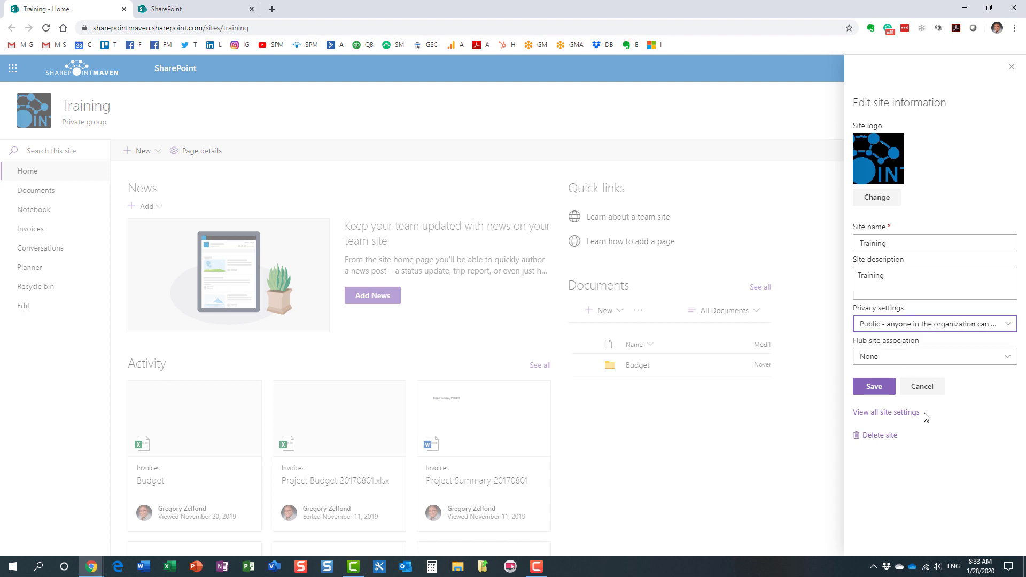
left_click(886, 388)
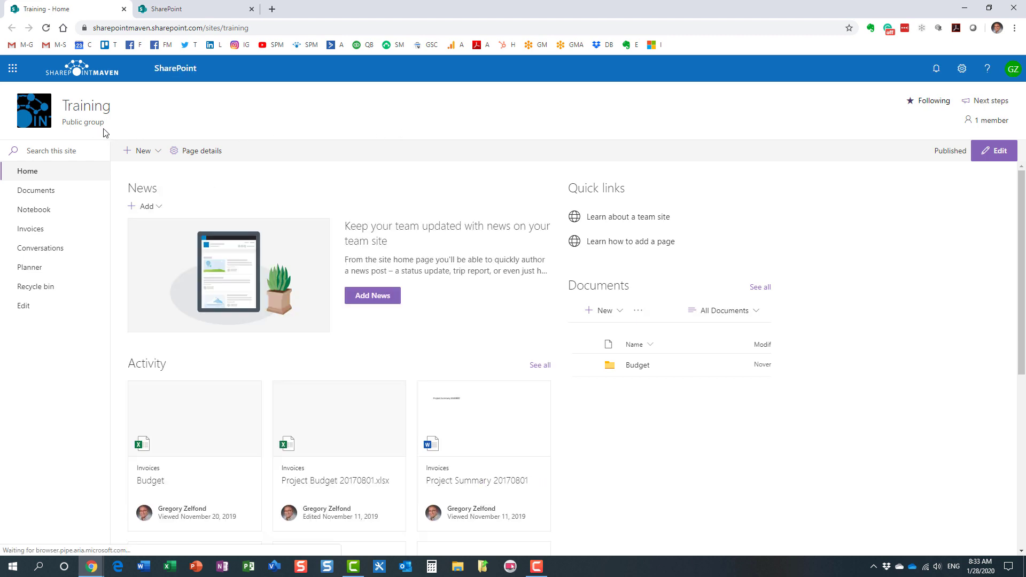
Step: Review Site permissions, confirming Everyone except external users appears among site members
left_click(961, 73)
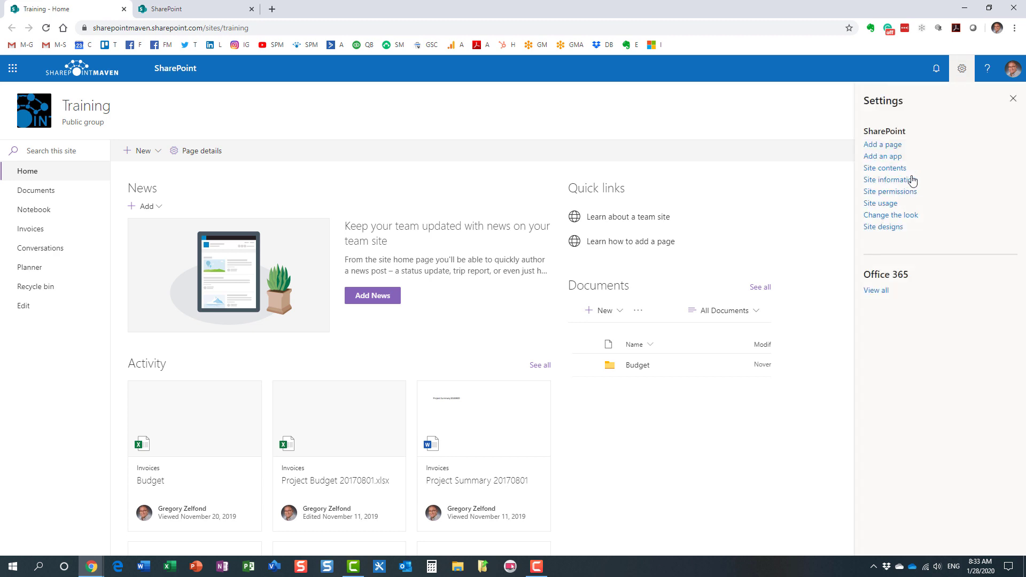
left_click(910, 191)
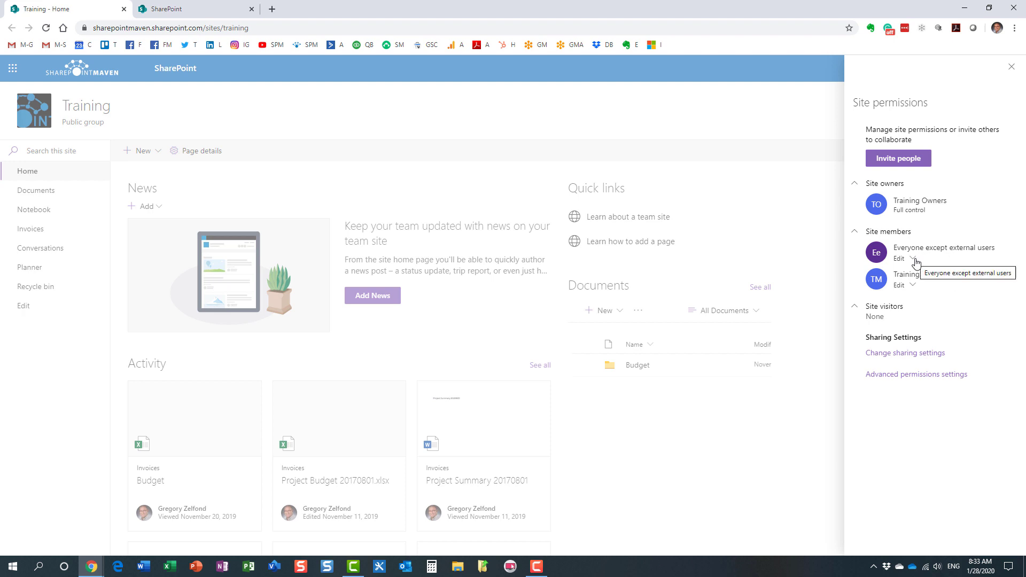
left_click(1008, 68)
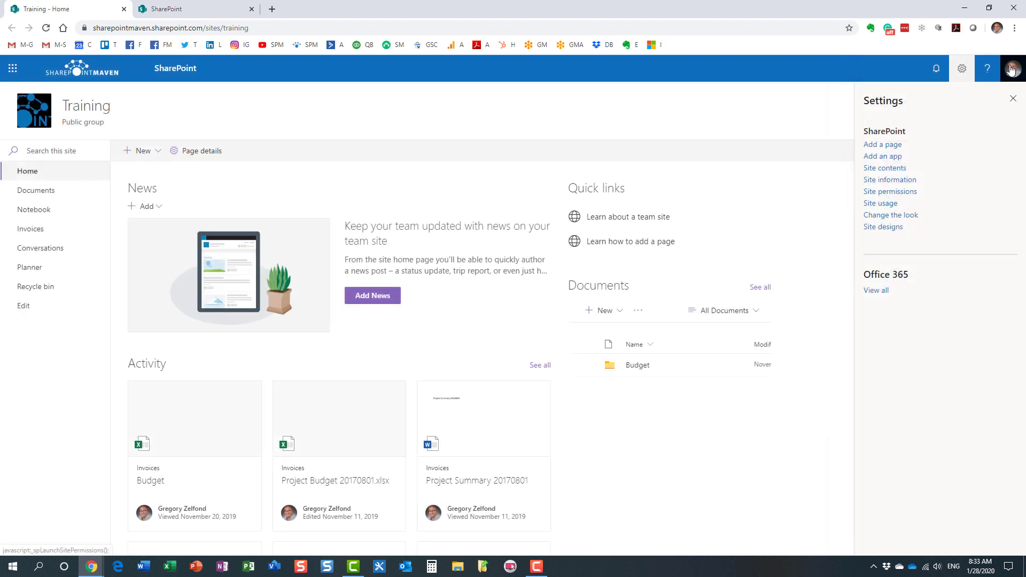
left_click(908, 193)
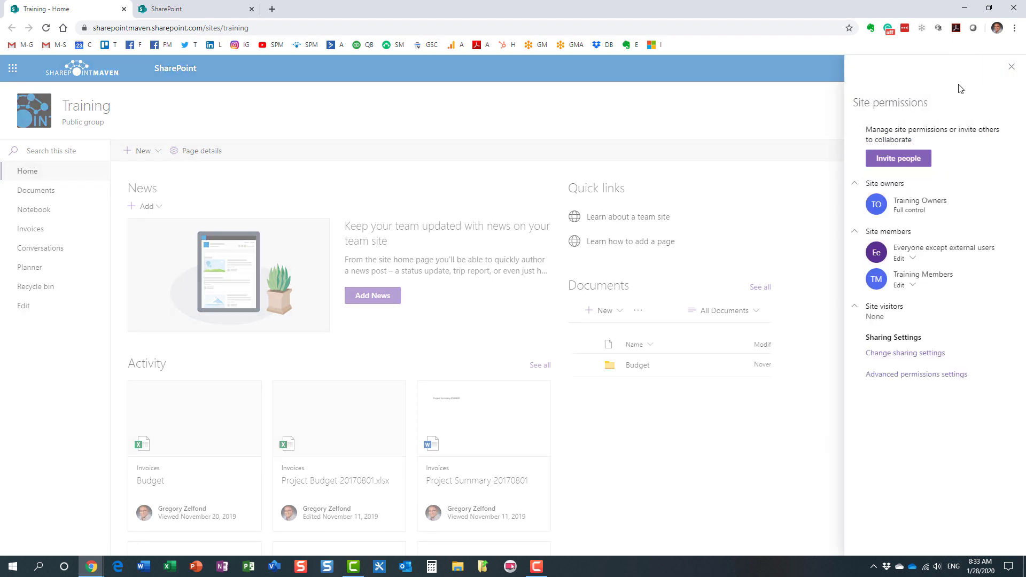
left_click(1011, 69)
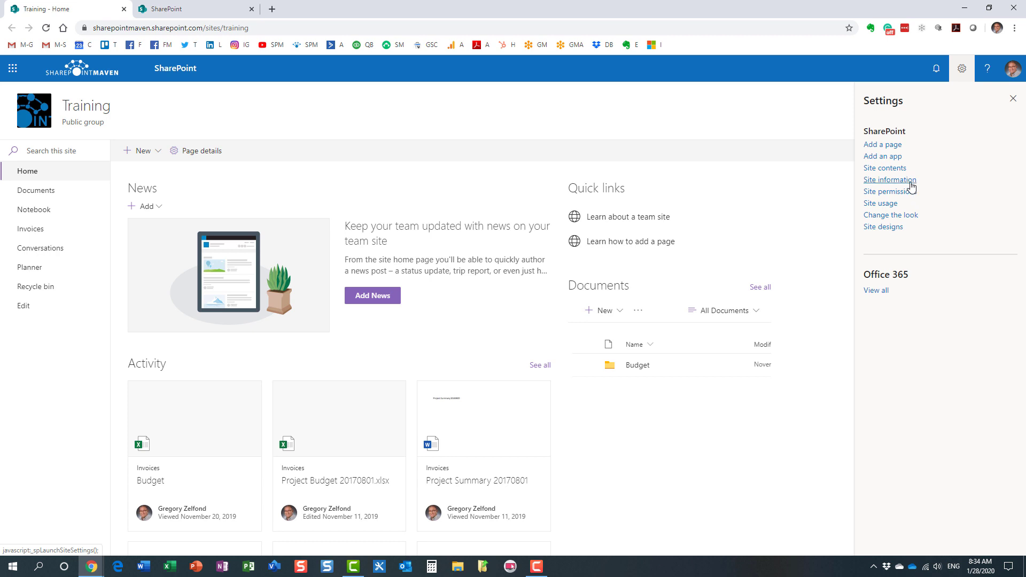
Step: Set the Training site's privacy back to Private, save, and reload the page
left_click(889, 180)
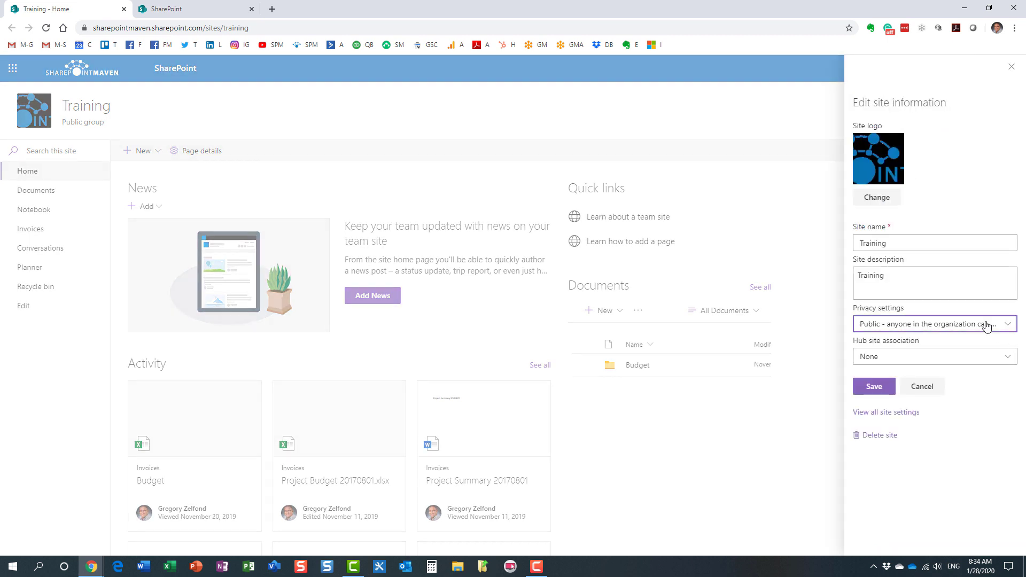
left_click(919, 325)
left_click(917, 342)
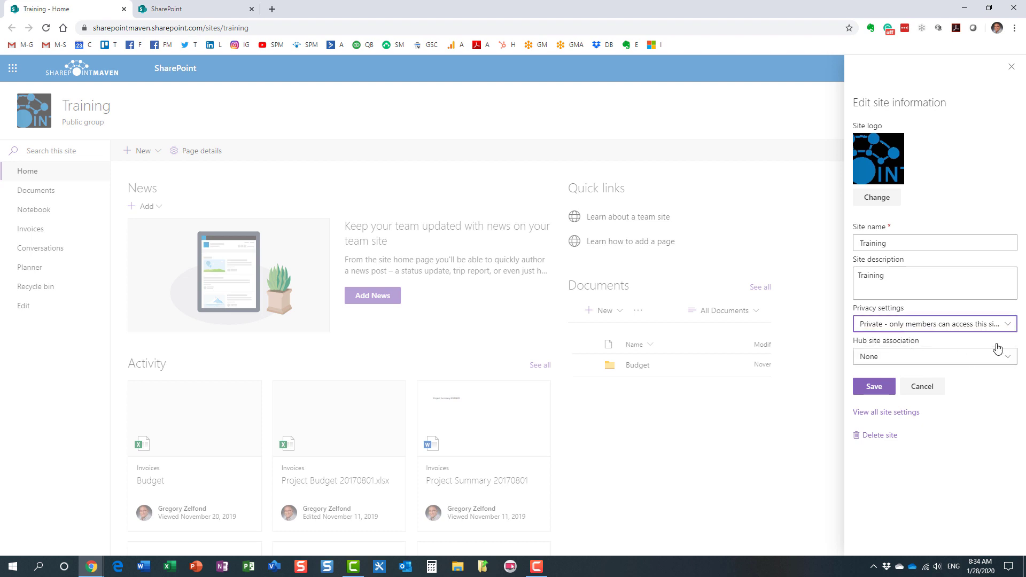
left_click(879, 388)
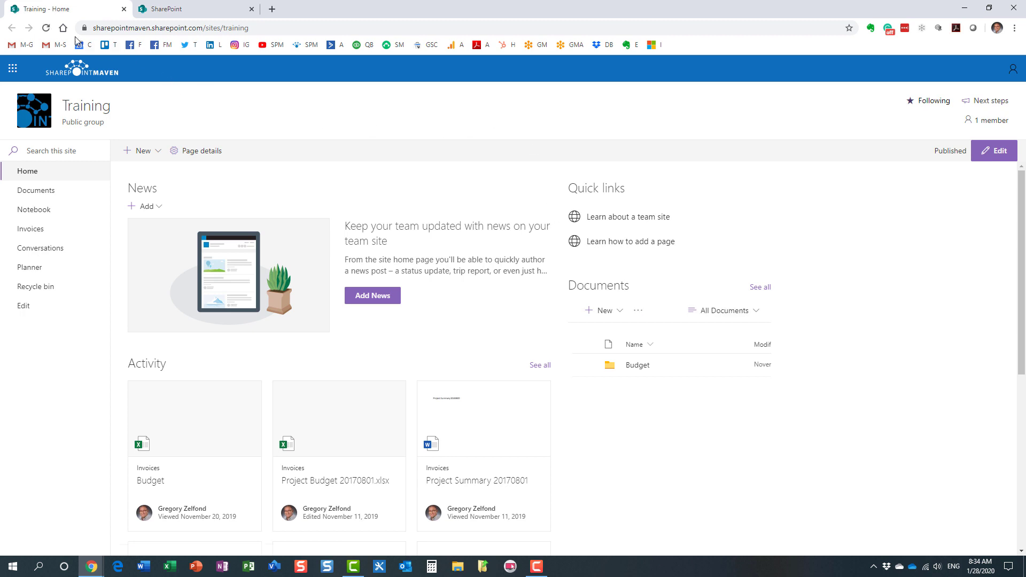
left_click(49, 31)
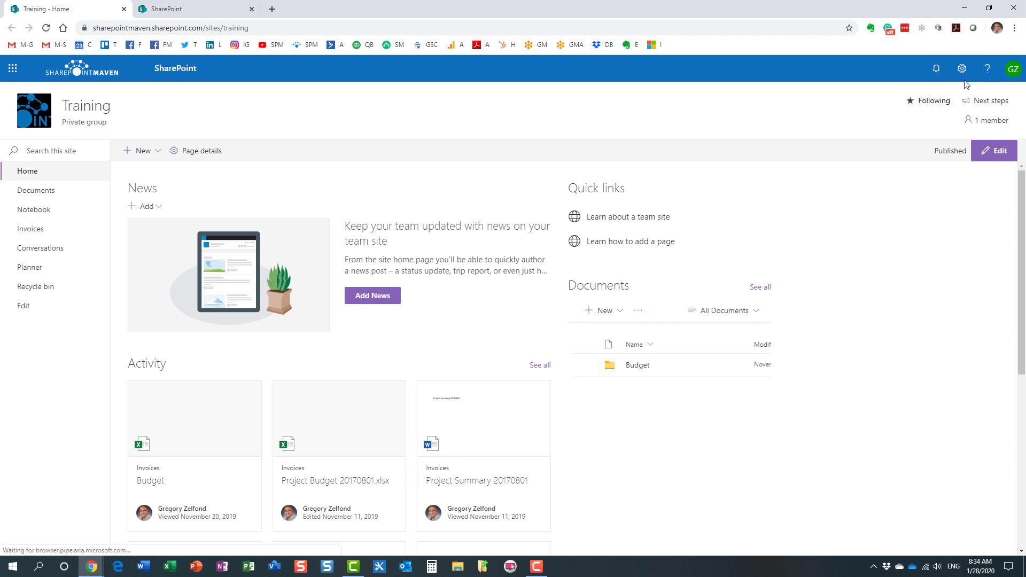
left_click(961, 71)
left_click(909, 191)
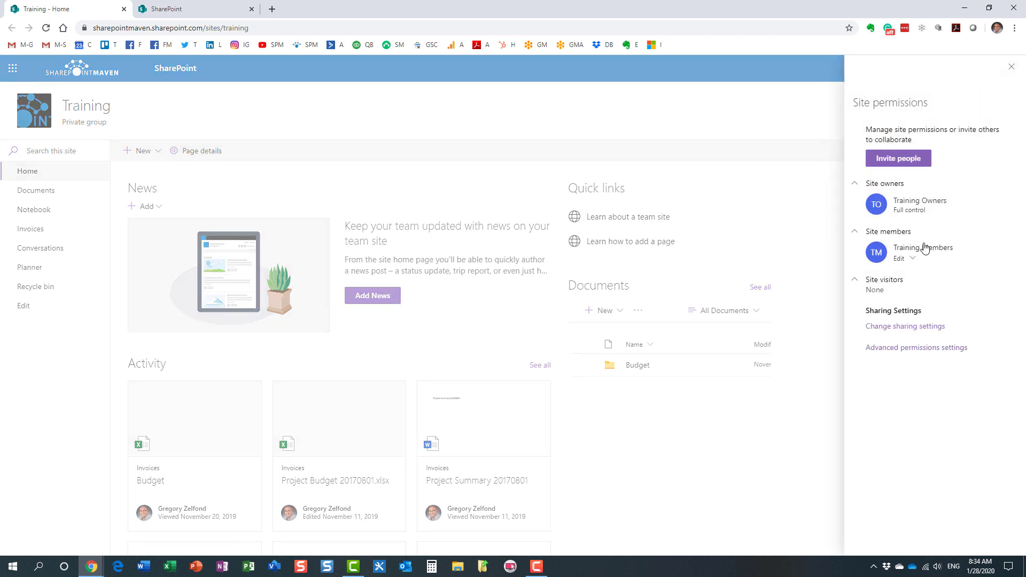
mouse_move(924, 248)
left_click(1011, 68)
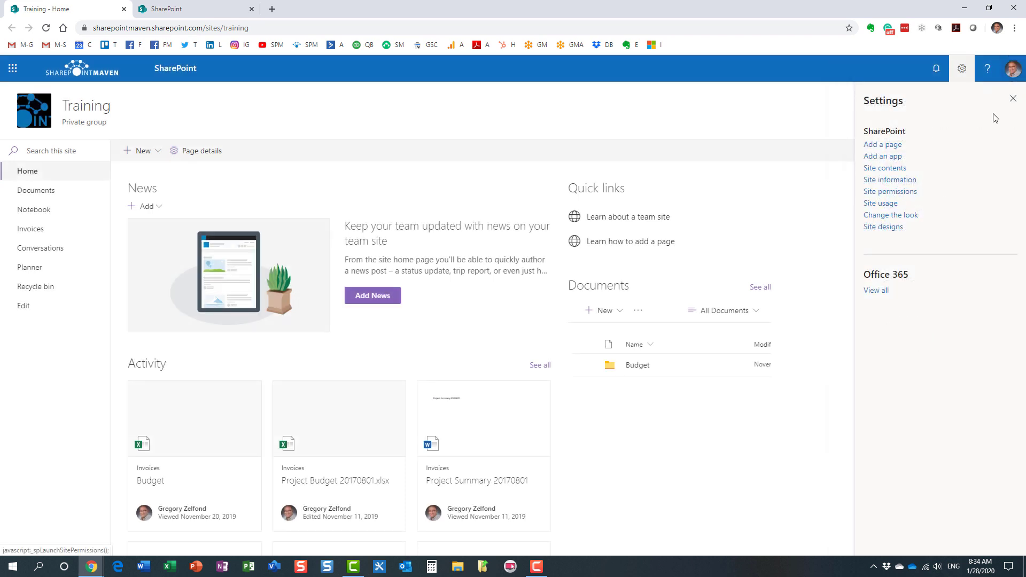
left_click(1010, 95)
left_click(985, 124)
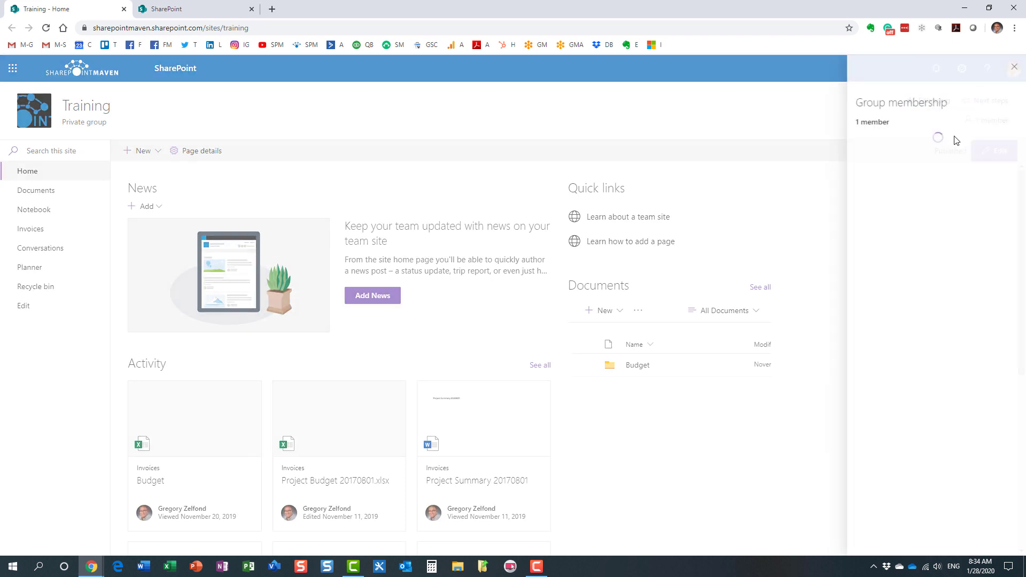
left_click(1012, 69)
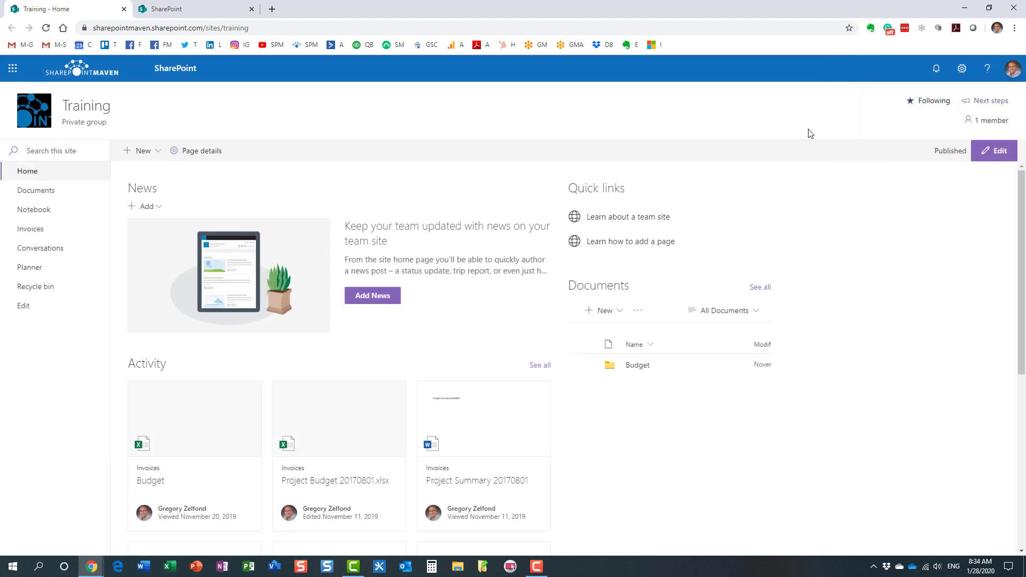